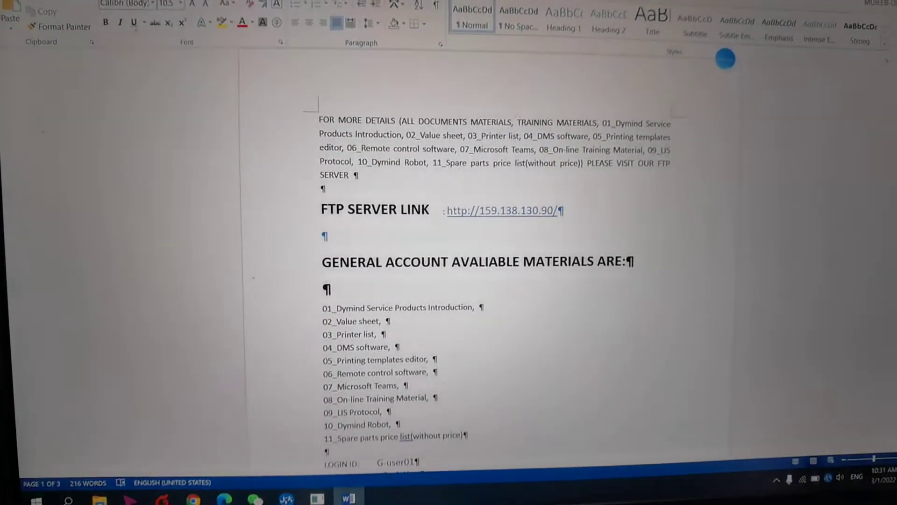
scroll(490, 280, down, 1)
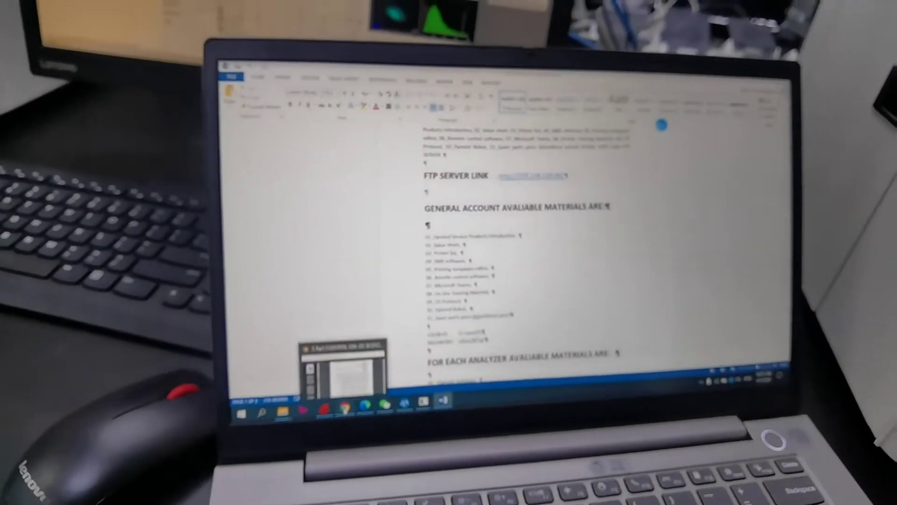
In a new Chrome tab, log in to the FTP file server and reach the Hematology Control & Calibrator Value Sheet folder
click(335, 367)
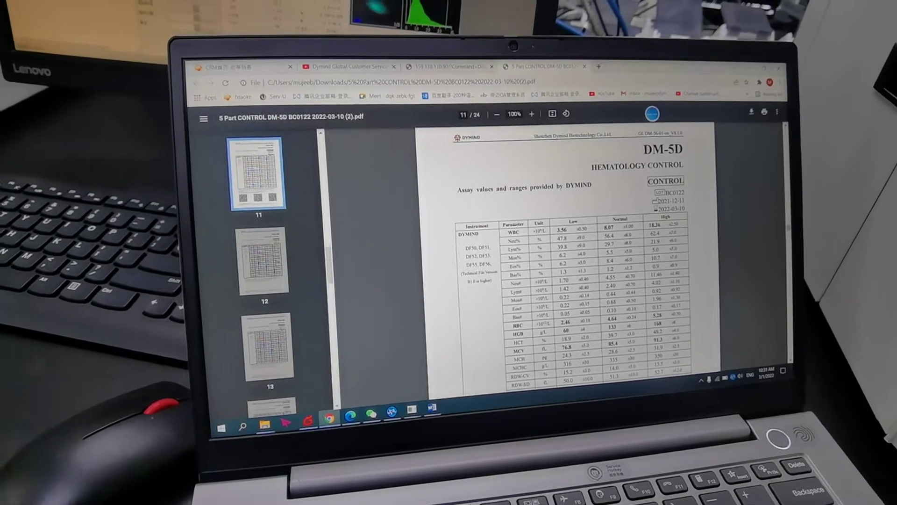
key(ctrl+t)
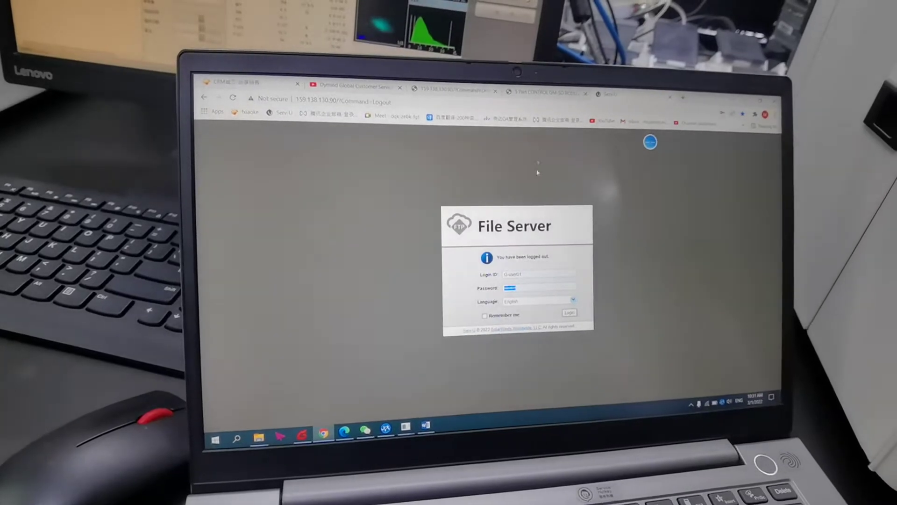
click(577, 318)
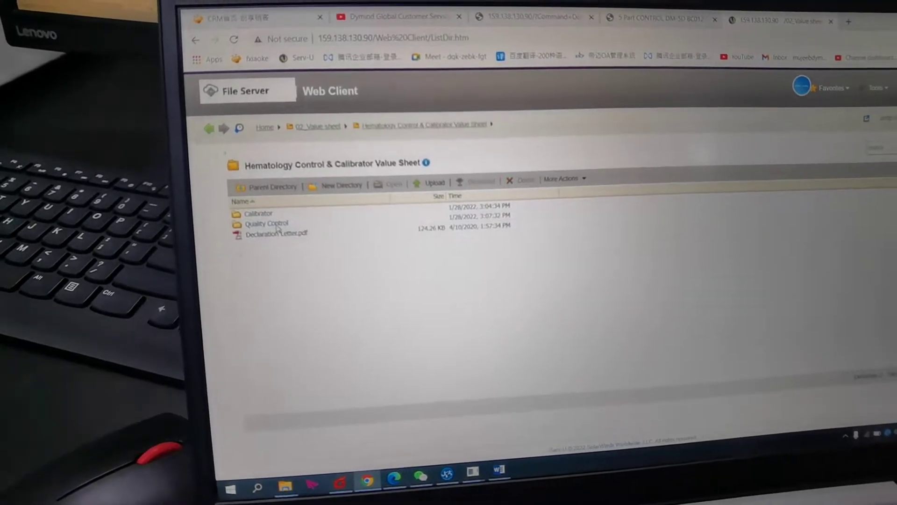
double_click(249, 223)
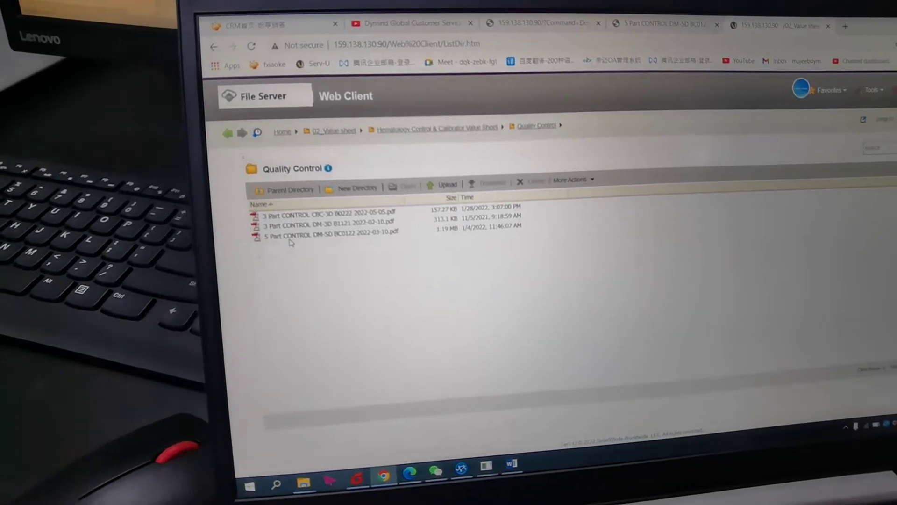
double_click(324, 235)
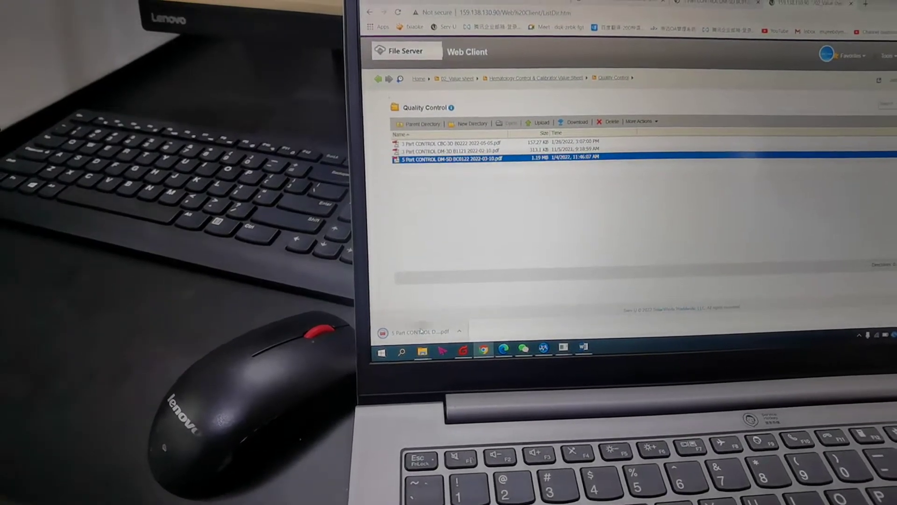
click(420, 331)
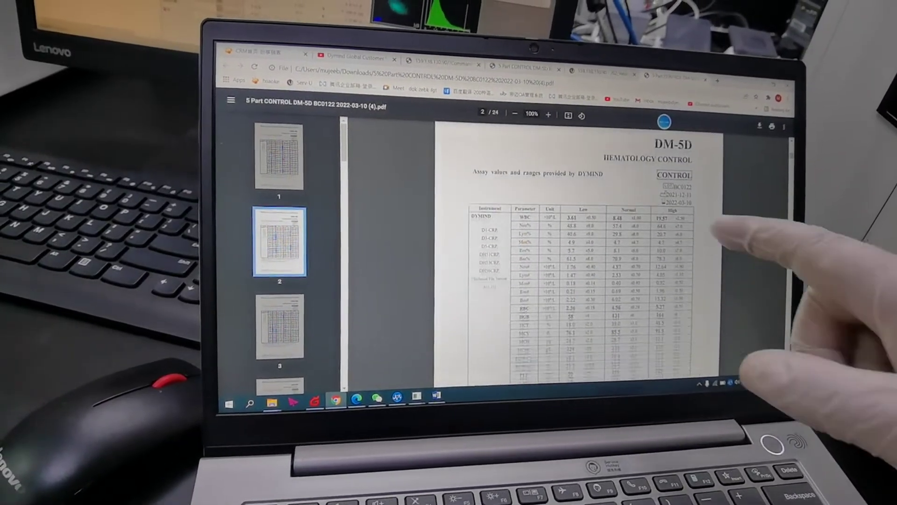
scroll(575, 281, down, 3)
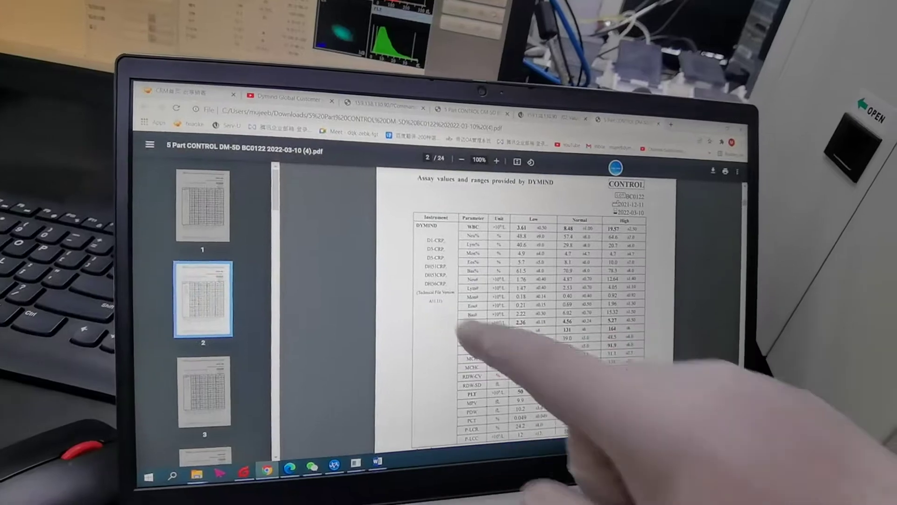
scroll(546, 301, down, 2)
scroll(547, 301, down, 2)
scroll(539, 280, down, 3)
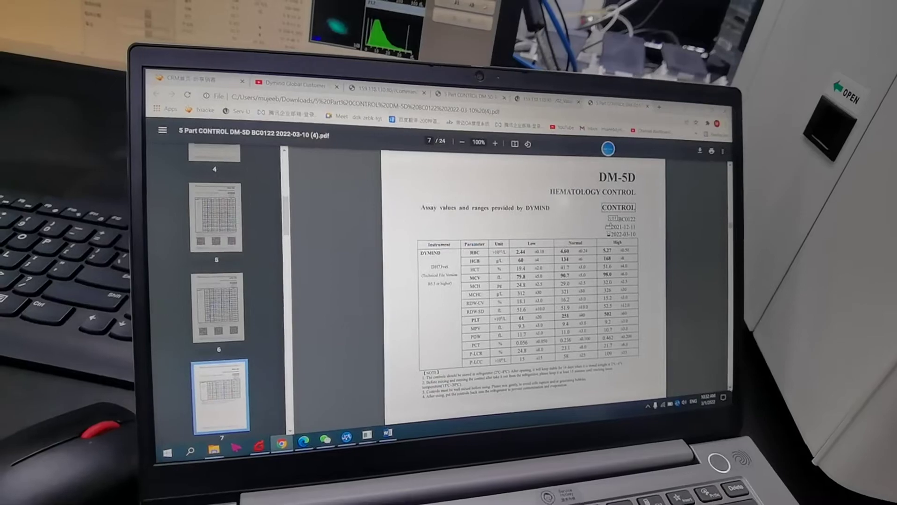
scroll(518, 281, down, 5)
scroll(518, 280, down, 3)
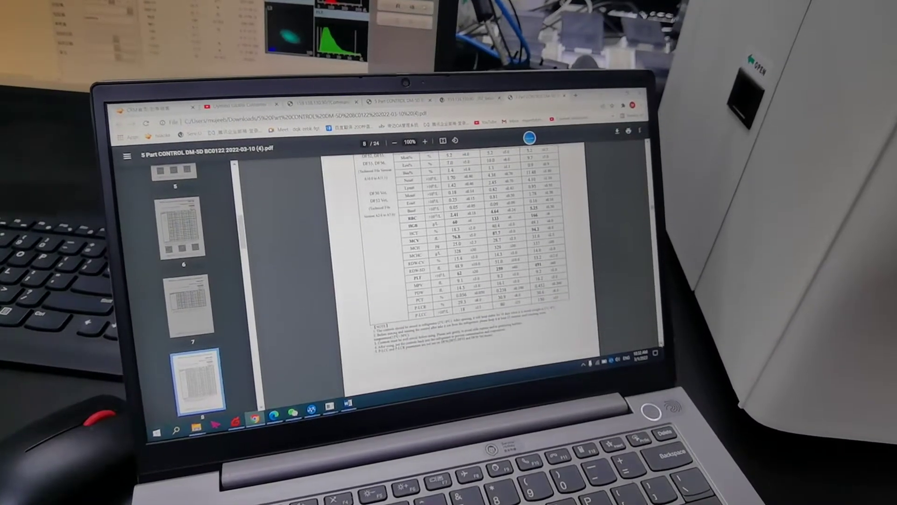
scroll(455, 246, down, 1)
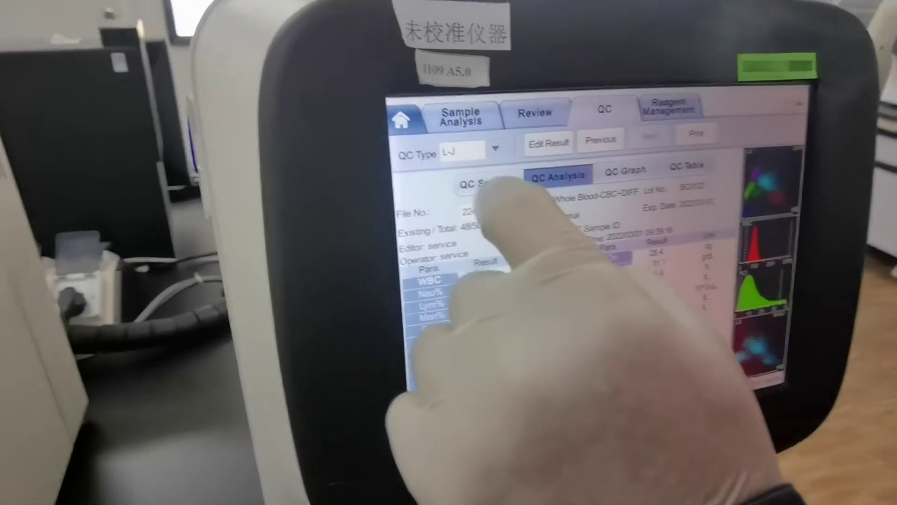
Switch to the QC Settings list showing each control file's lot, level and expiry date
click(467, 160)
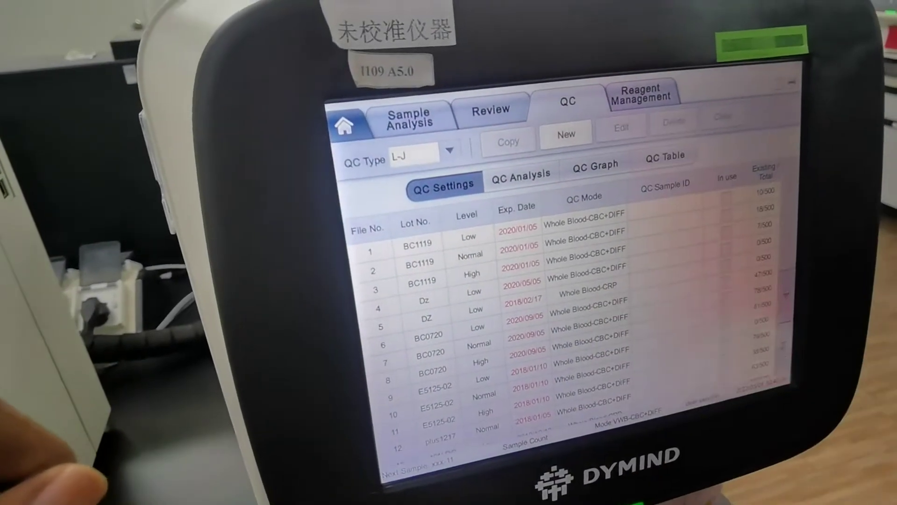
click(565, 133)
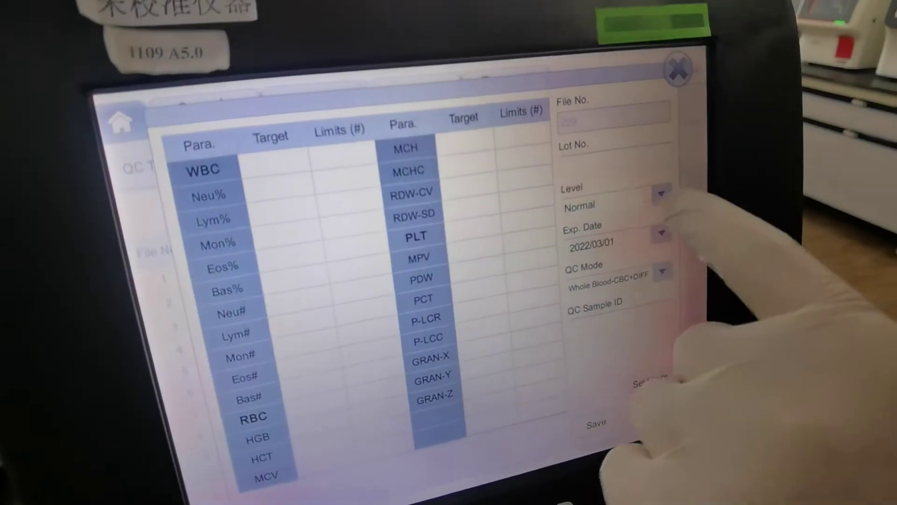
click(787, 183)
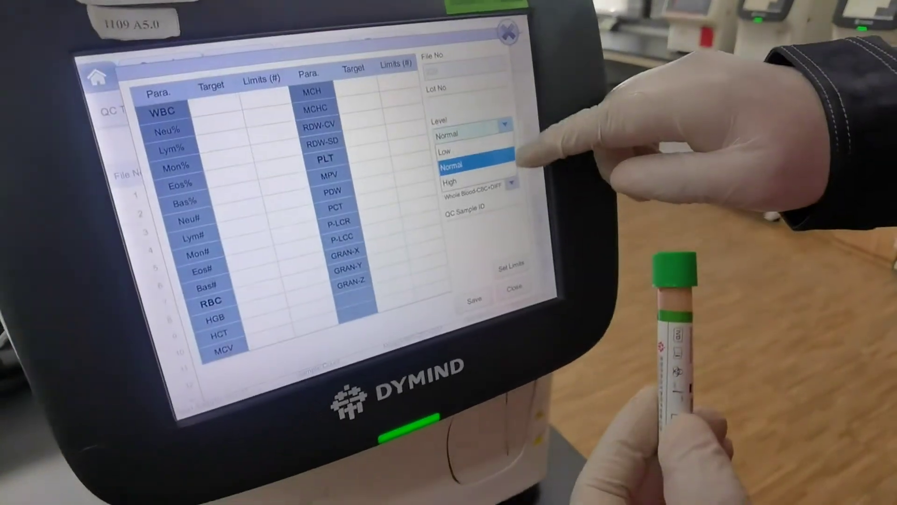
click(495, 194)
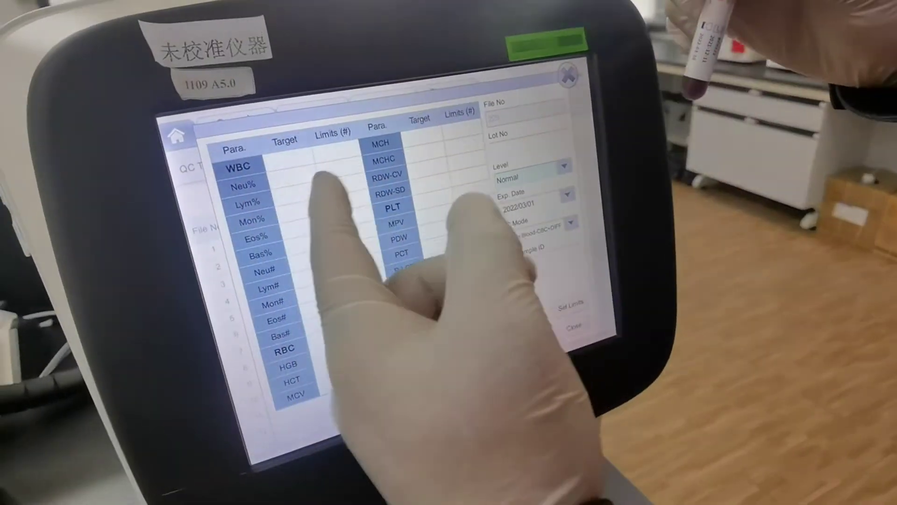
click(330, 153)
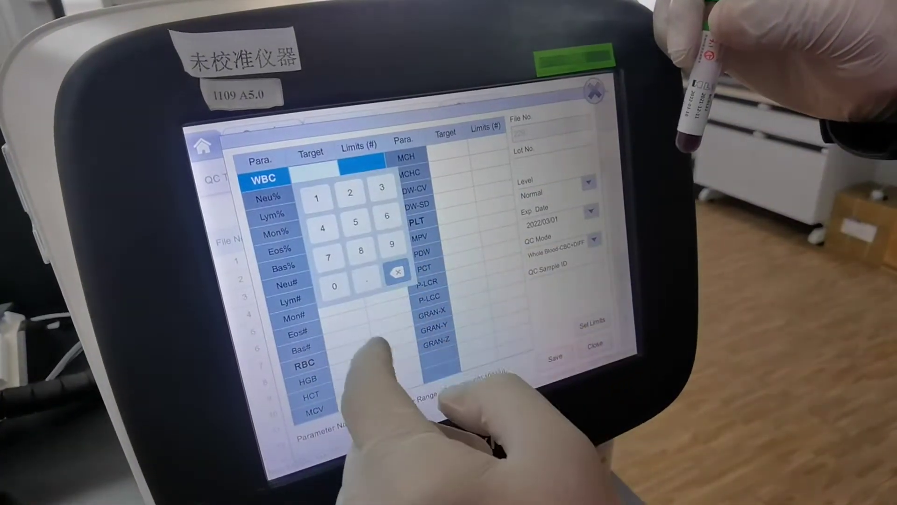
click(364, 333)
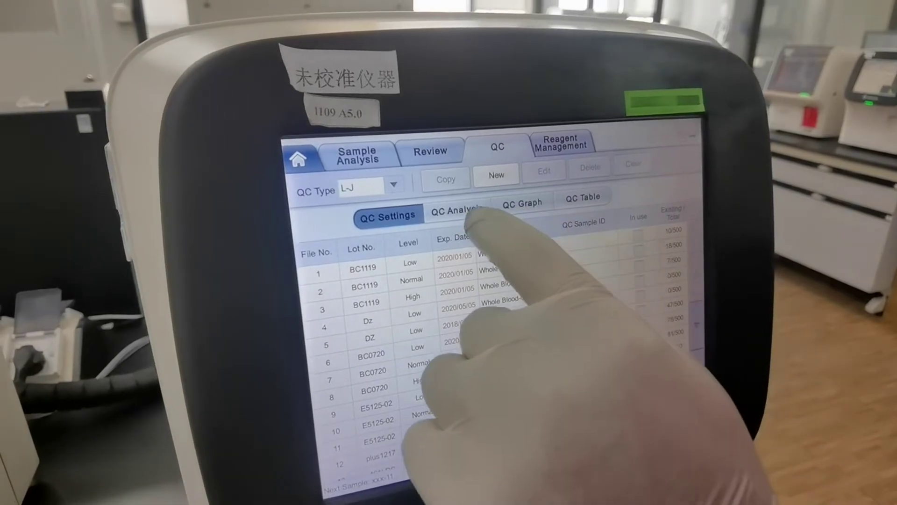
Return to QC Analysis for file 224, lot BC0122, Normal level
click(455, 216)
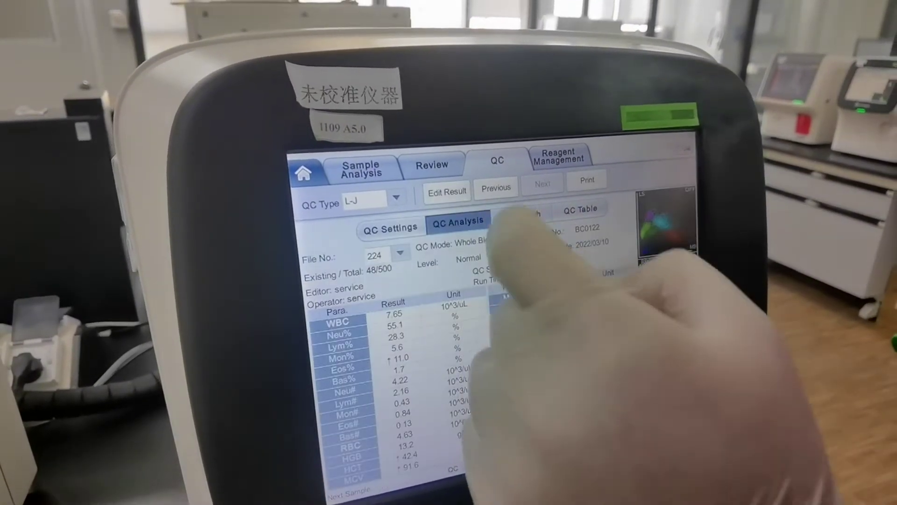